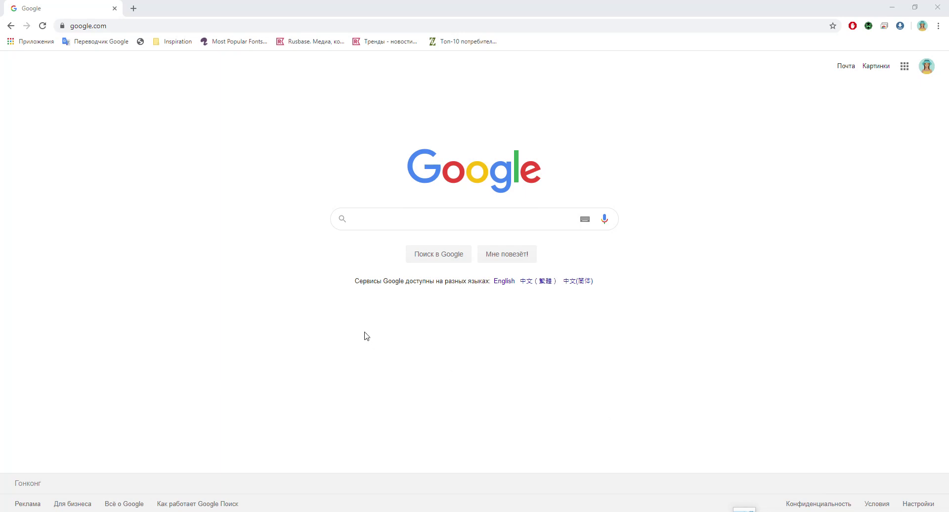
# Step: Search Google for "блендер 3д" and open the Blender 2.82a download page on the official blender.org site
pyautogui.click(367, 219)
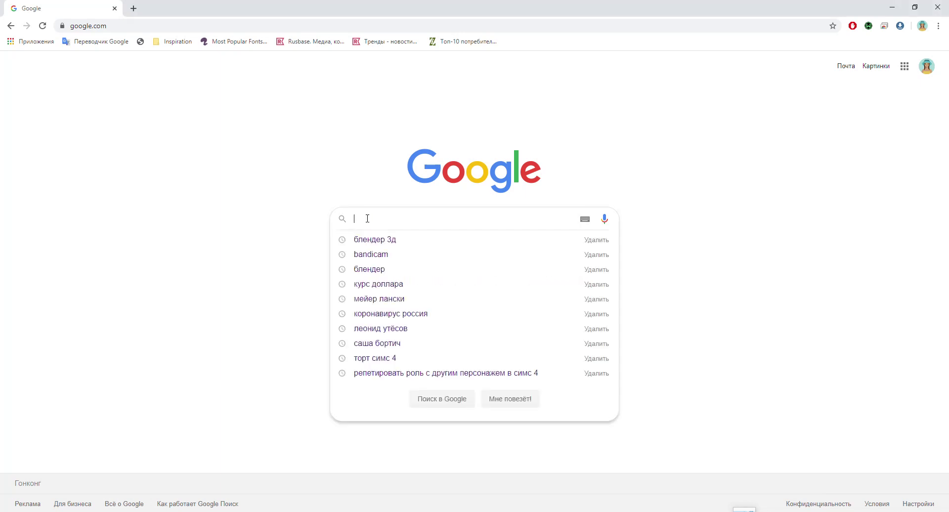
pyautogui.write('<ktylth')
pyautogui.press('Down')
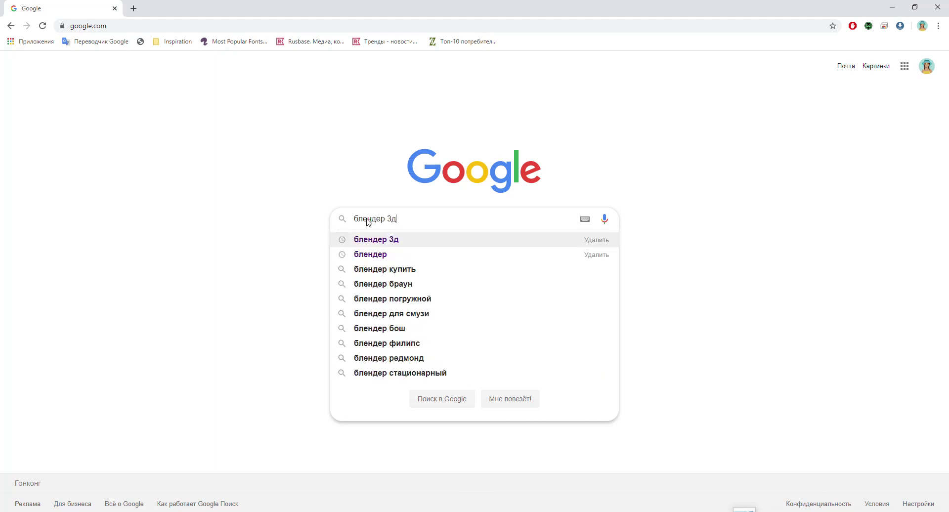
pyautogui.press('Return')
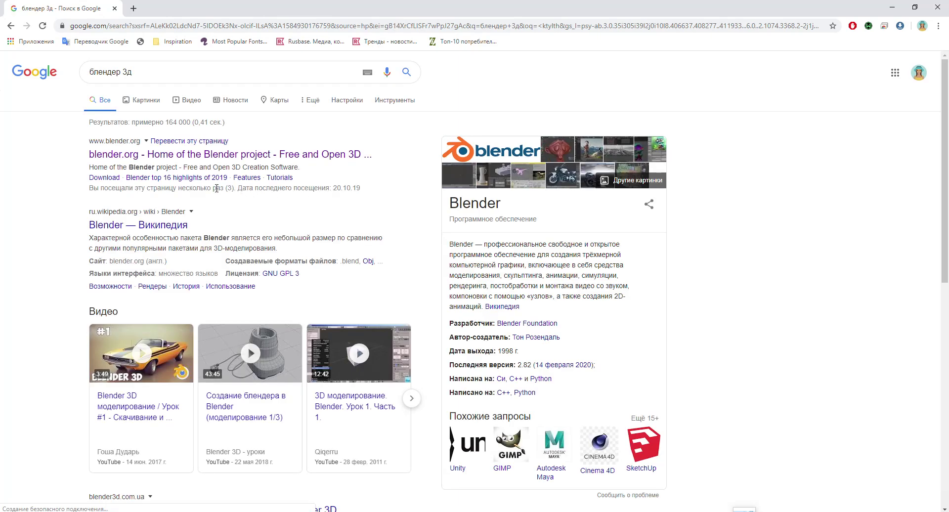
pyautogui.click(151, 156)
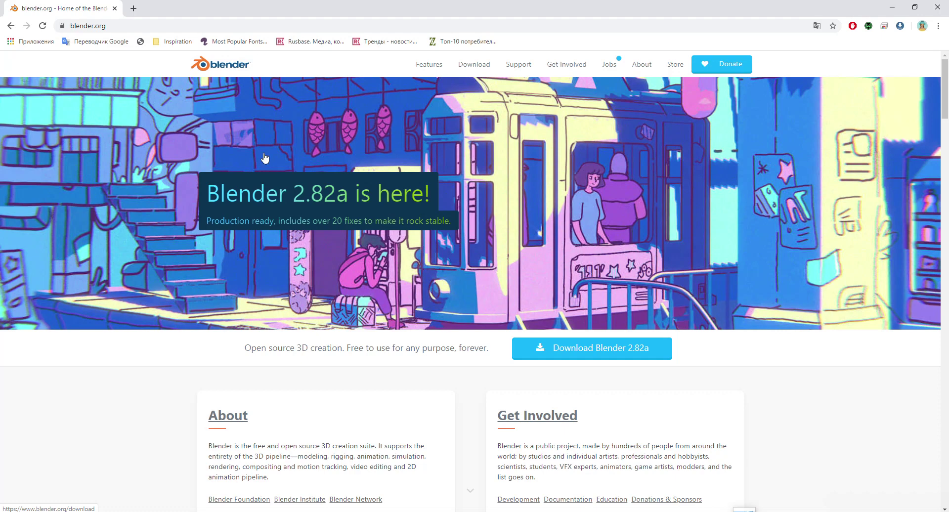
pyautogui.scroll(-2, 705, 222)
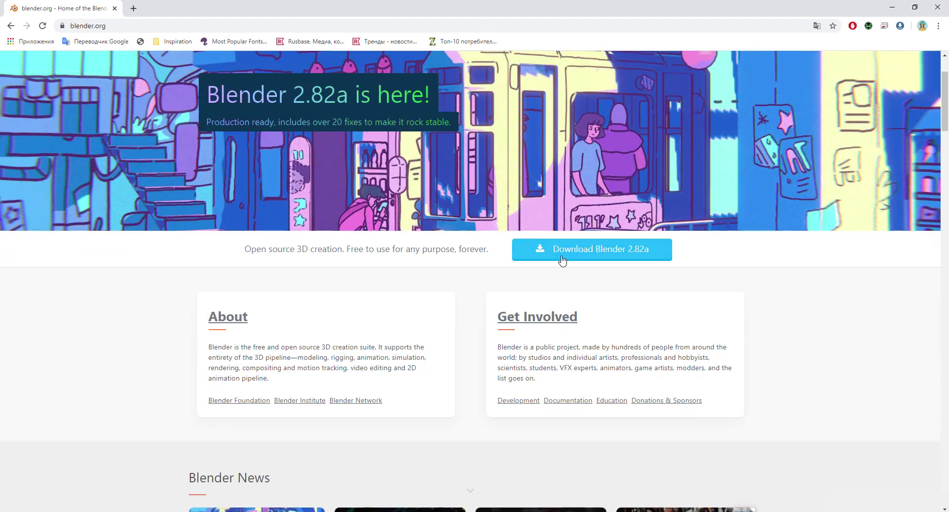
pyautogui.click(655, 254)
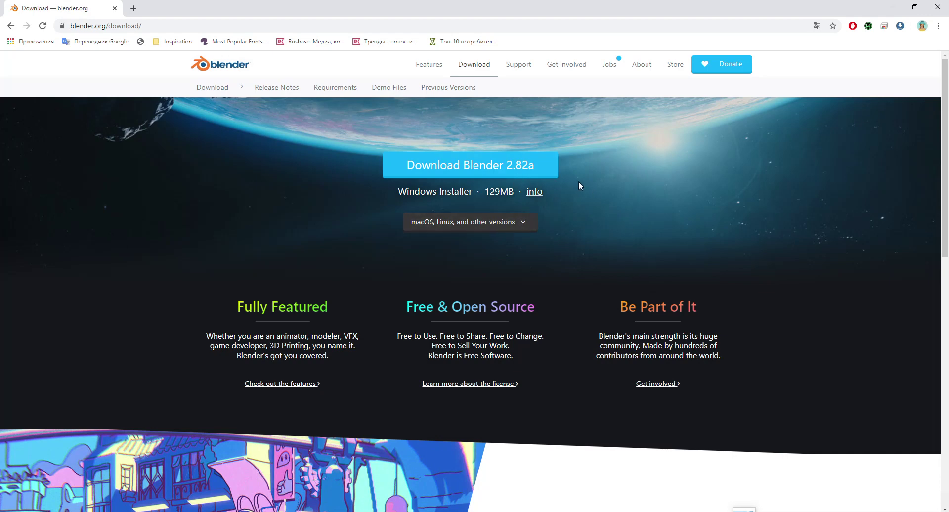
# Step: View the list of Blender builds offered for macOS, Linux and other versions
pyautogui.click(434, 226)
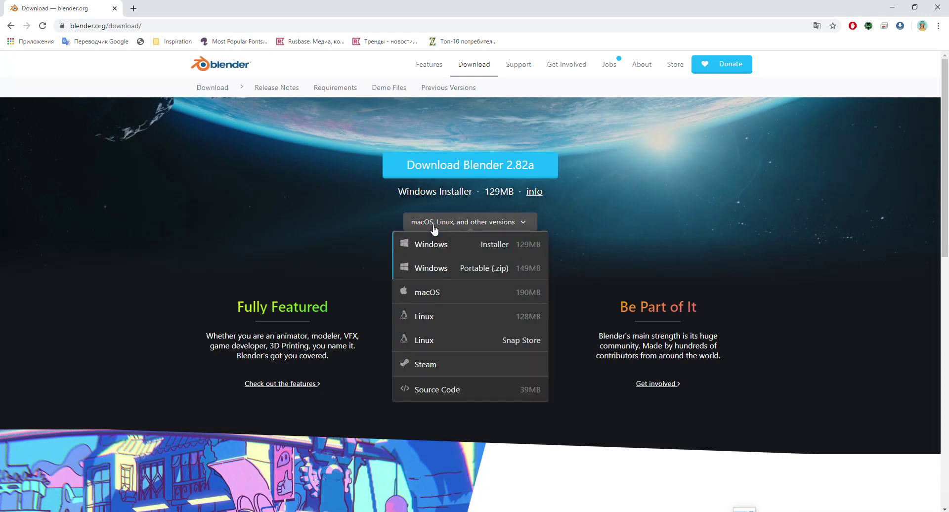
pyautogui.click(434, 228)
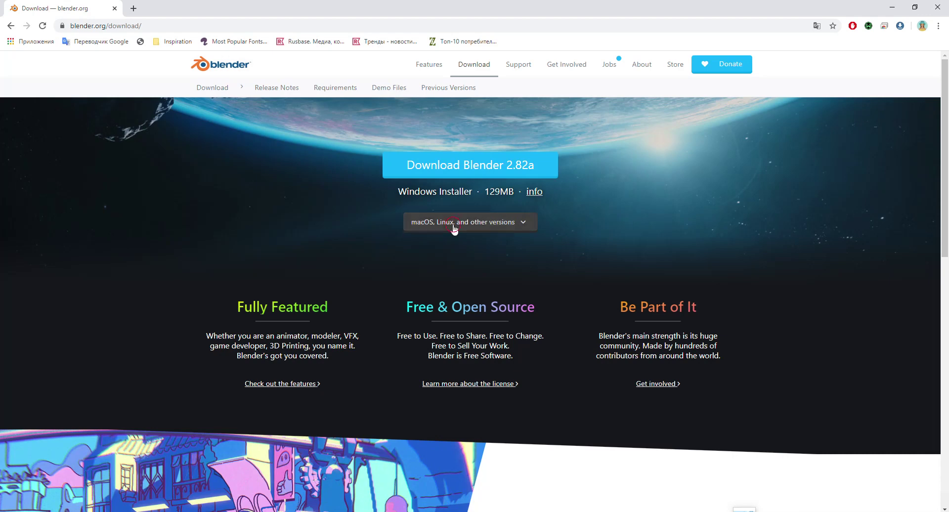
pyautogui.click(454, 228)
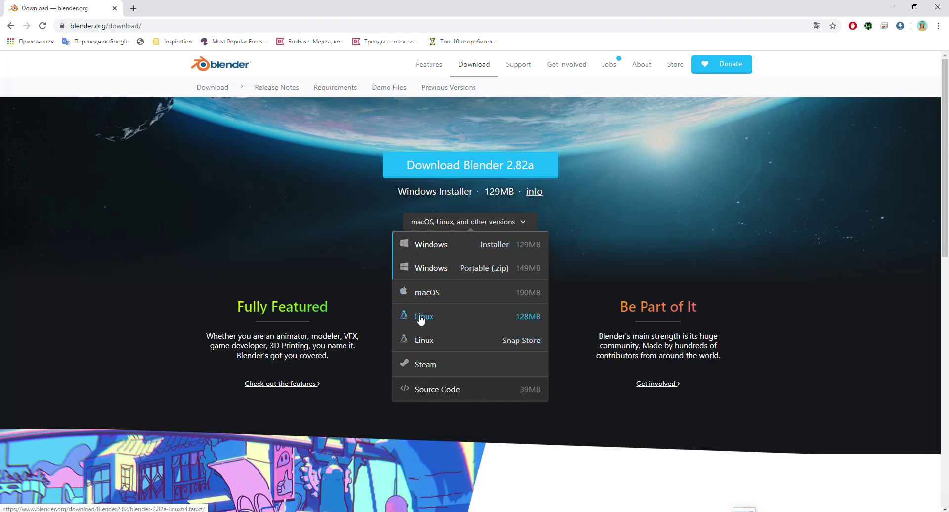
pyautogui.click(618, 239)
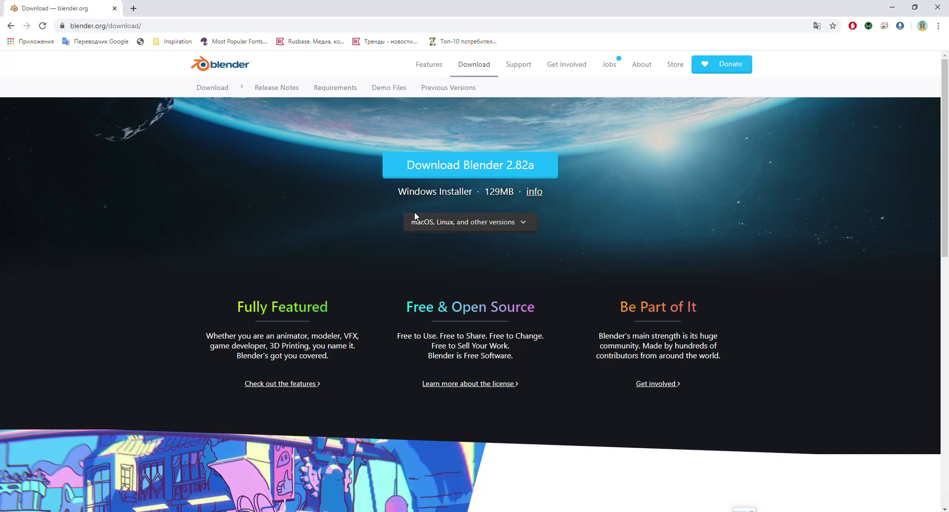
# Step: Download the Blender 2.82a Windows installer and locate blender-2.82a-windows64.msi in the Downloads folder
pyautogui.click(502, 169)
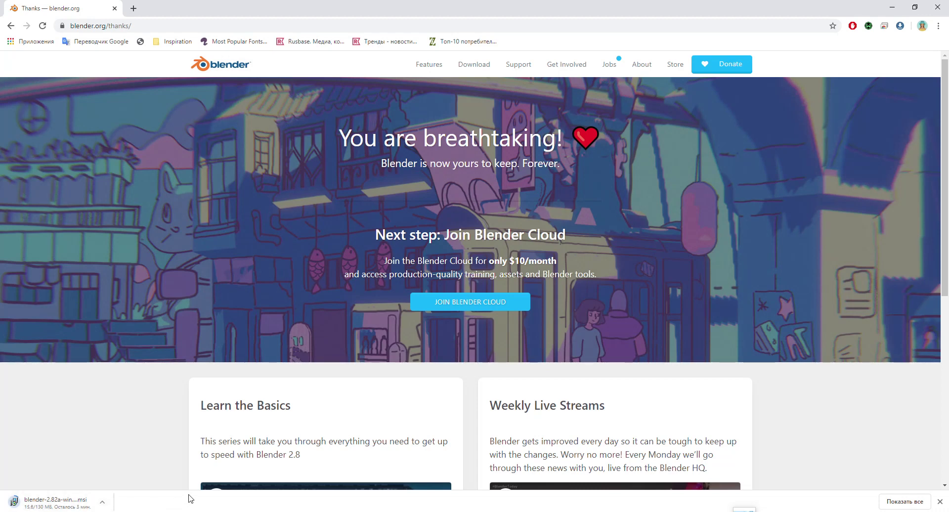
pyautogui.press('F9')
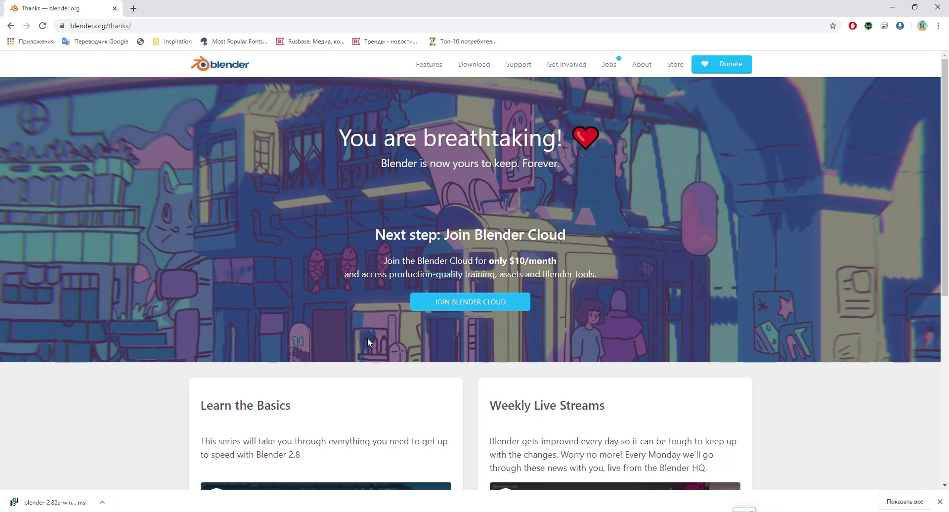
pyautogui.click(55, 504)
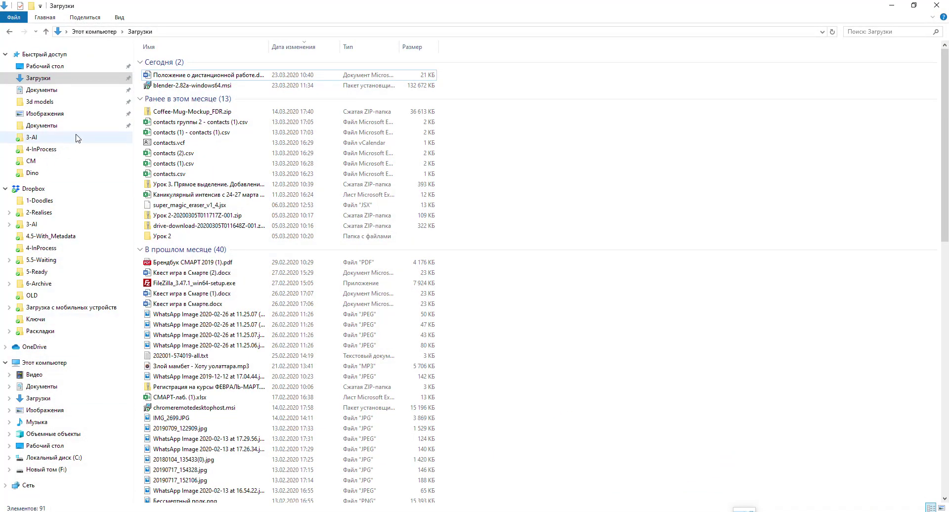
pyautogui.click(187, 88)
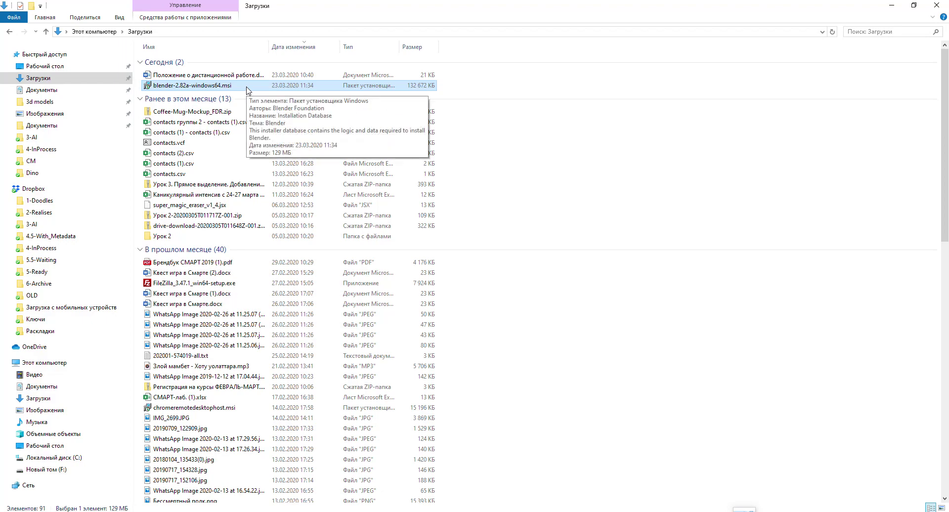
pyautogui.click(99, 511)
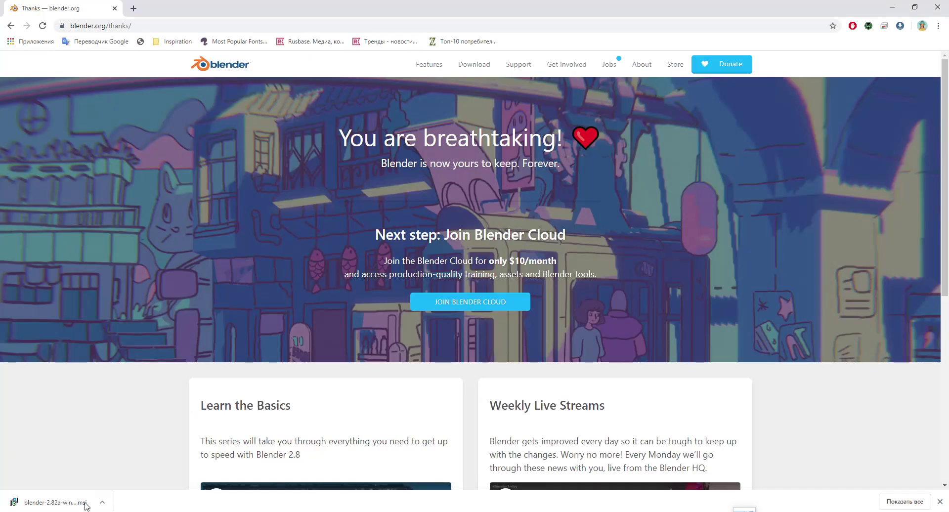
# Step: Run the downloaded Blender installer and accept the terms of the license agreement
pyautogui.click(68, 502)
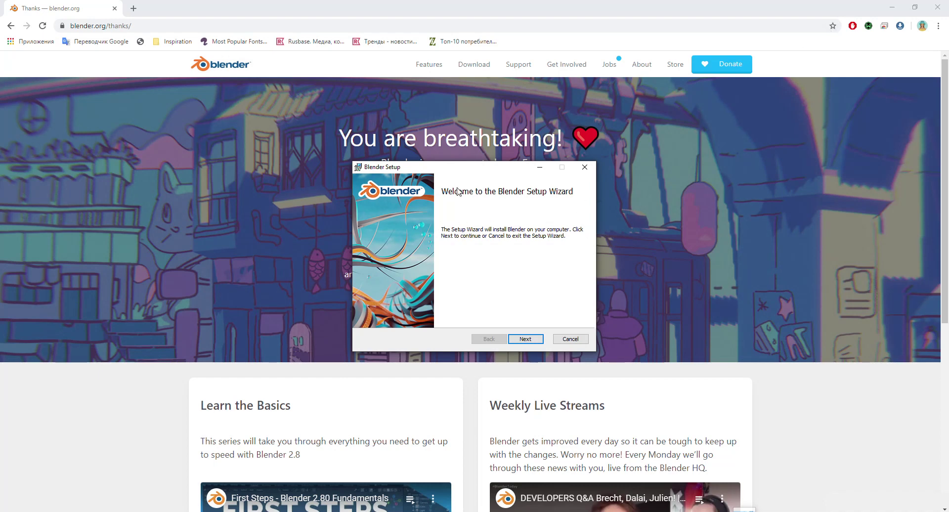
pyautogui.click(525, 339)
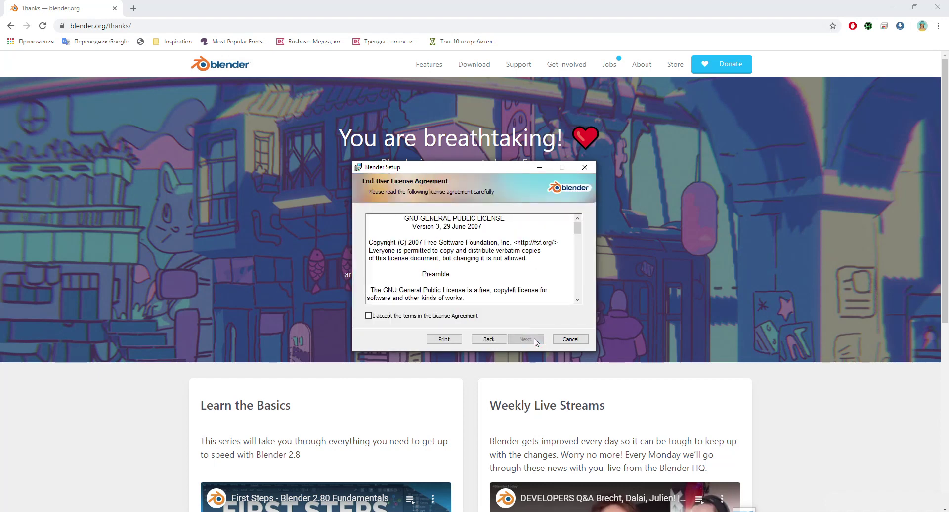
pyautogui.click(390, 317)
pyautogui.scroll(-7, 496, 271)
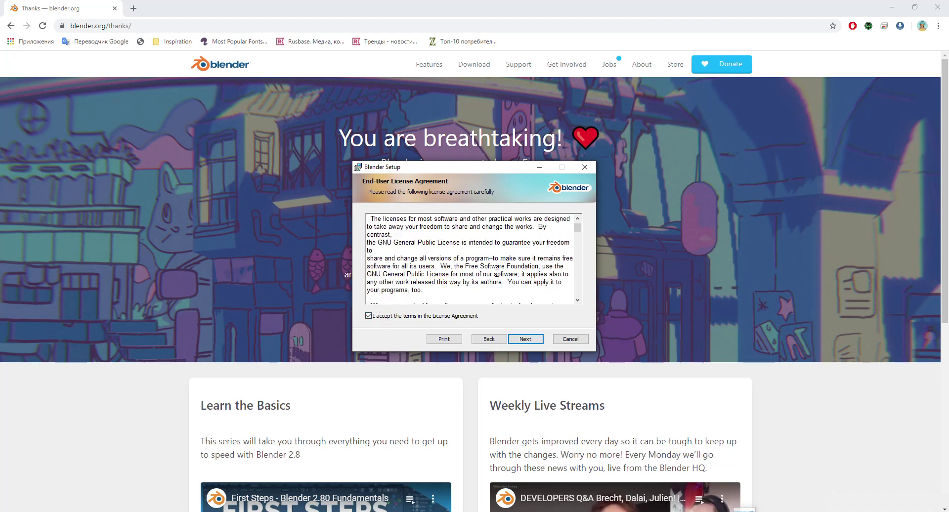
pyautogui.click(525, 342)
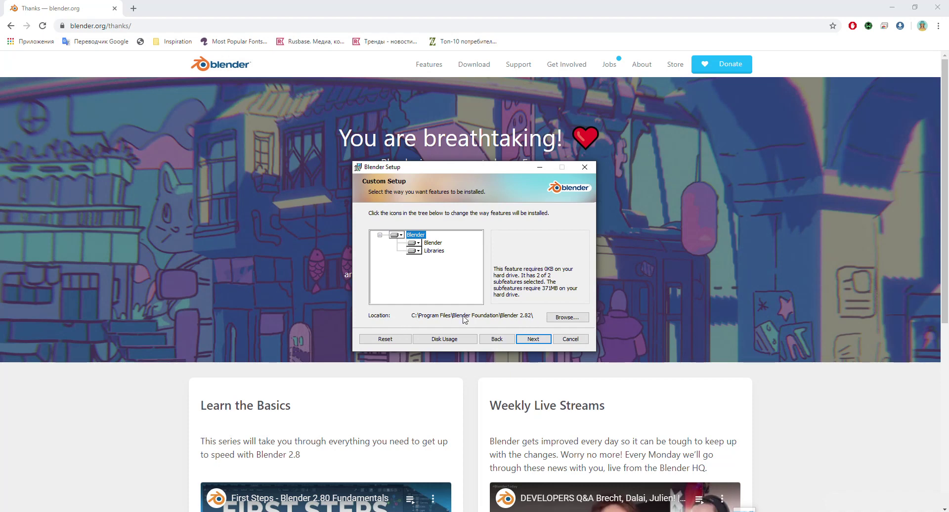
# Step: Install Blender with all features in C:\Program Files\Blender Foundation\Blender 2.82\ and finish the setup wizard
pyautogui.click(534, 340)
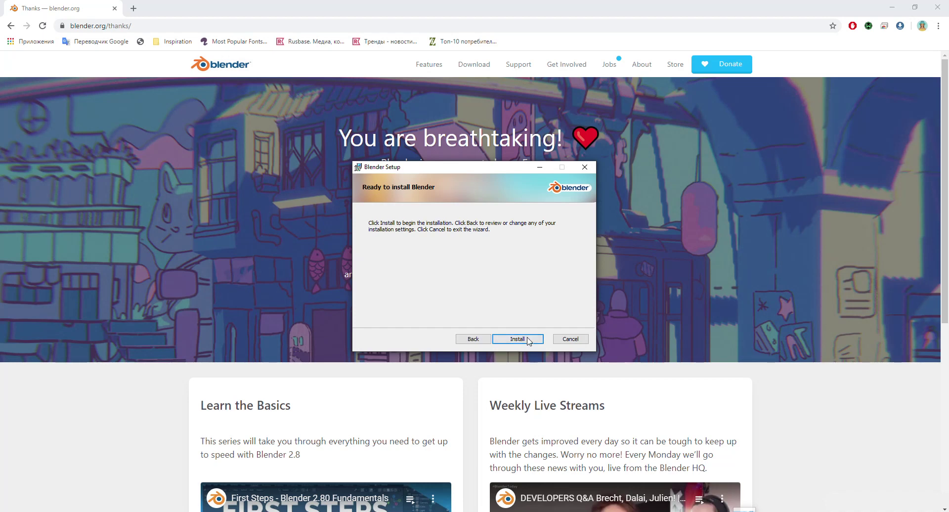
pyautogui.click(522, 340)
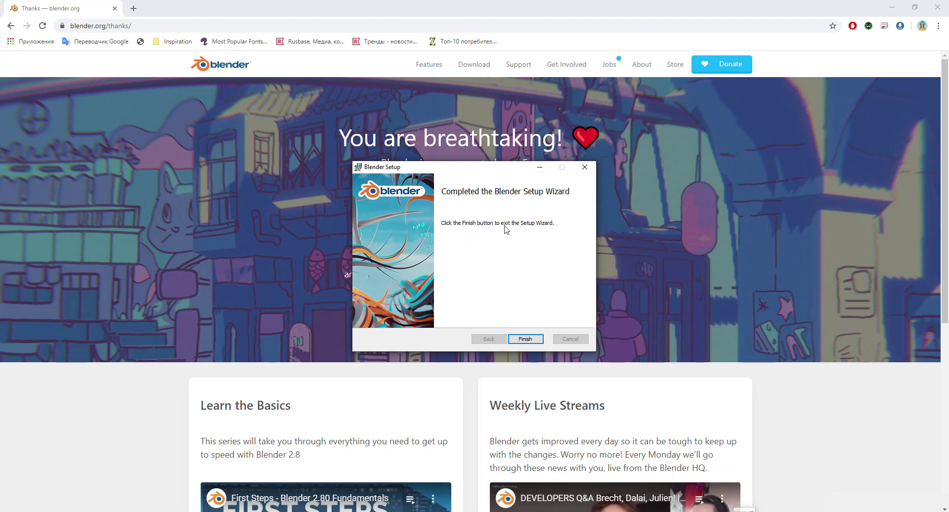
pyautogui.click(525, 339)
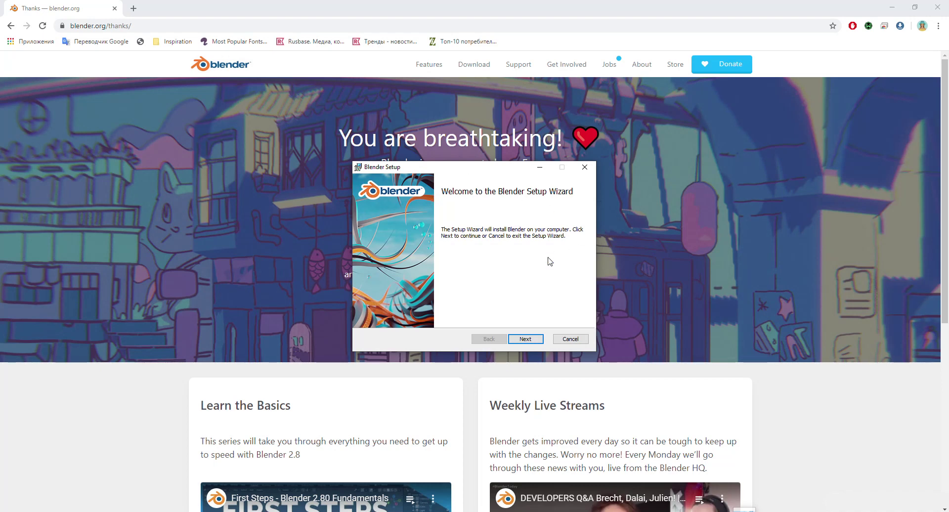
pyautogui.click(526, 339)
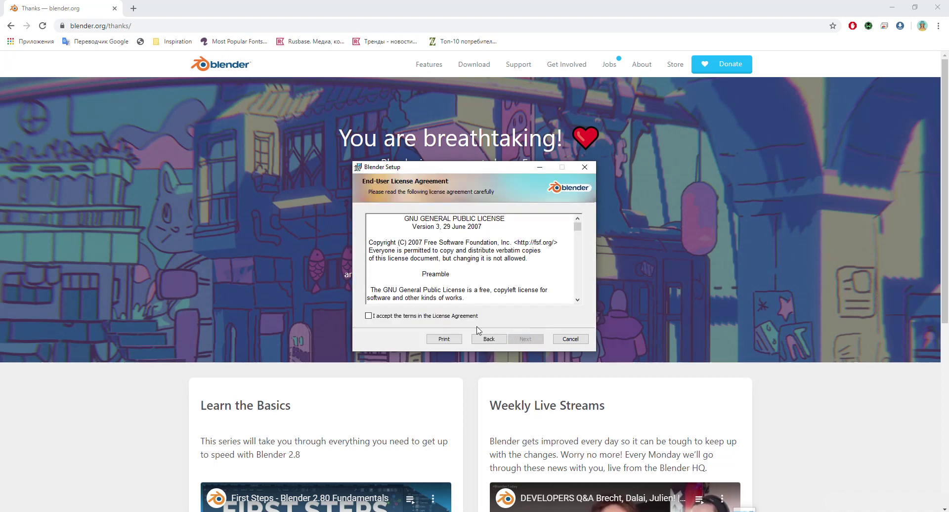
pyautogui.click(440, 318)
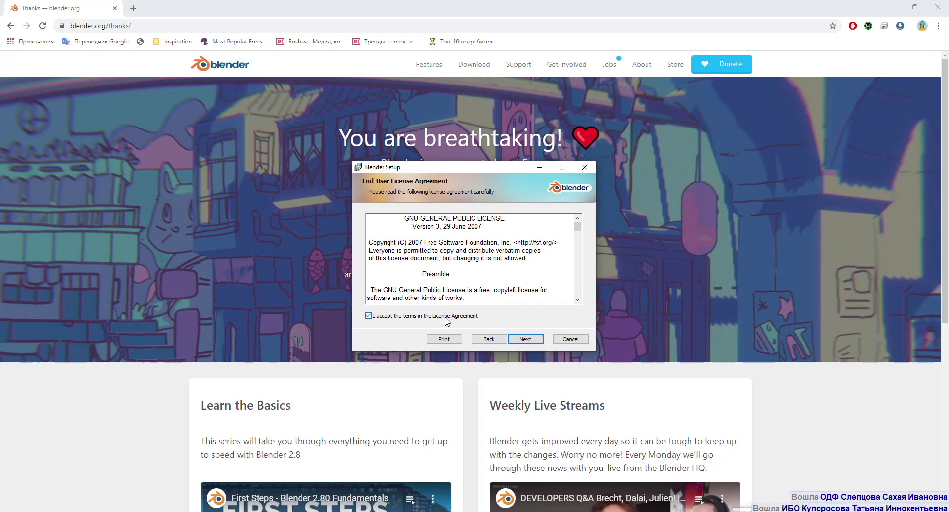
pyautogui.click(534, 339)
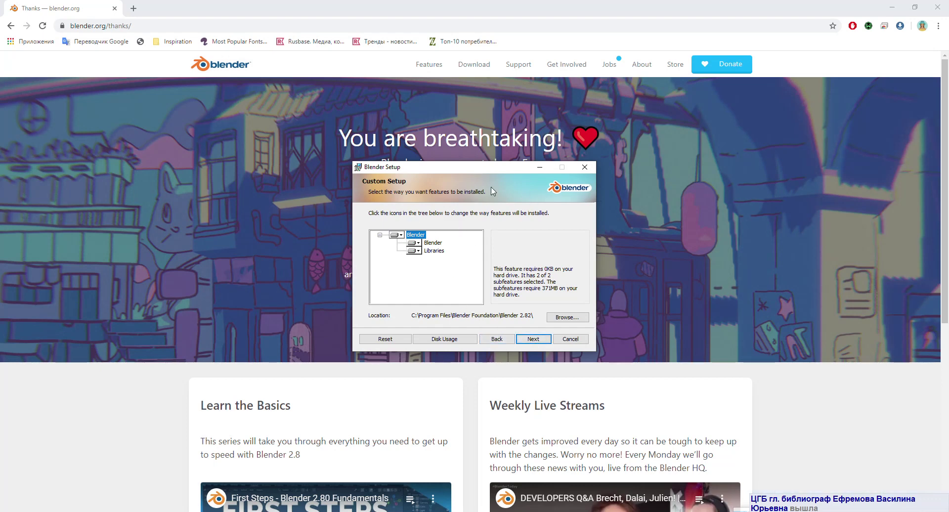
pyautogui.click(585, 167)
pyautogui.press('Return')
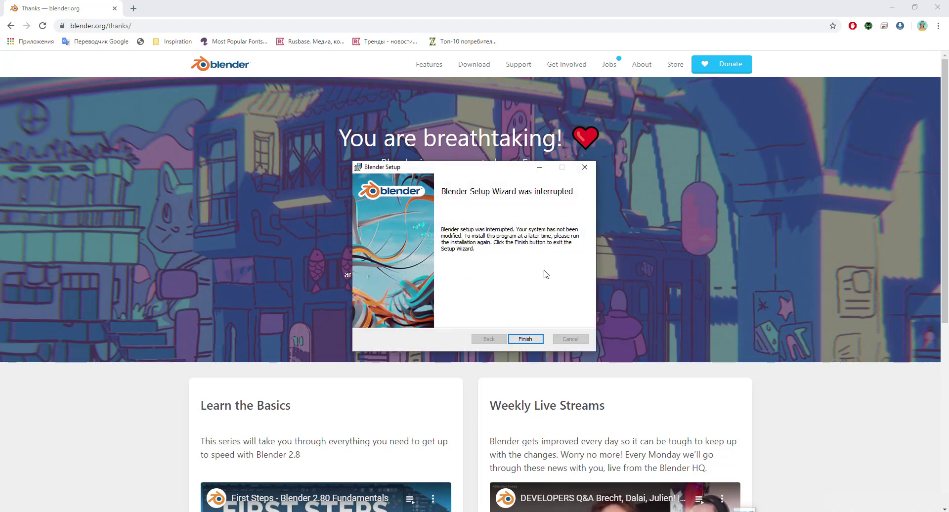
pyautogui.click(525, 339)
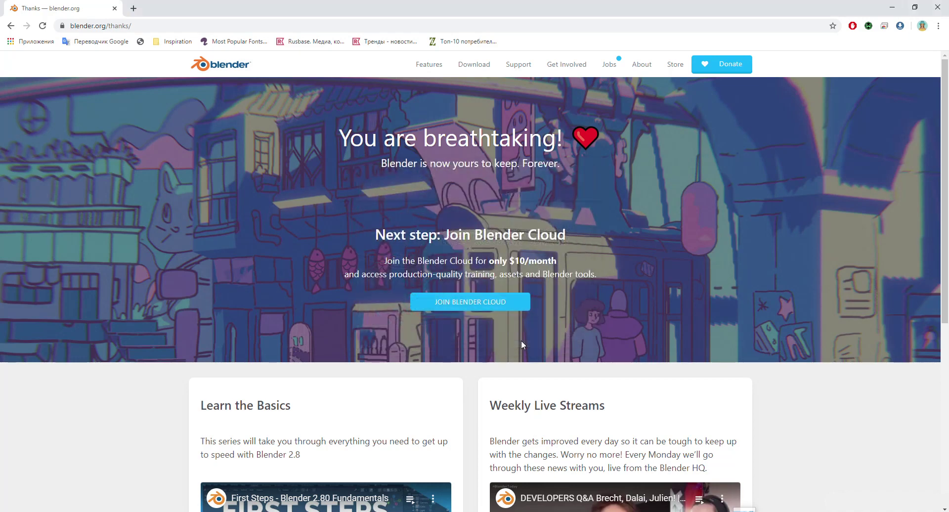
# Step: Close the open windows and move the Blender shortcut away from the other icons to an empty area of the desktop
pyautogui.click(939, 6)
pyautogui.click(946, 8)
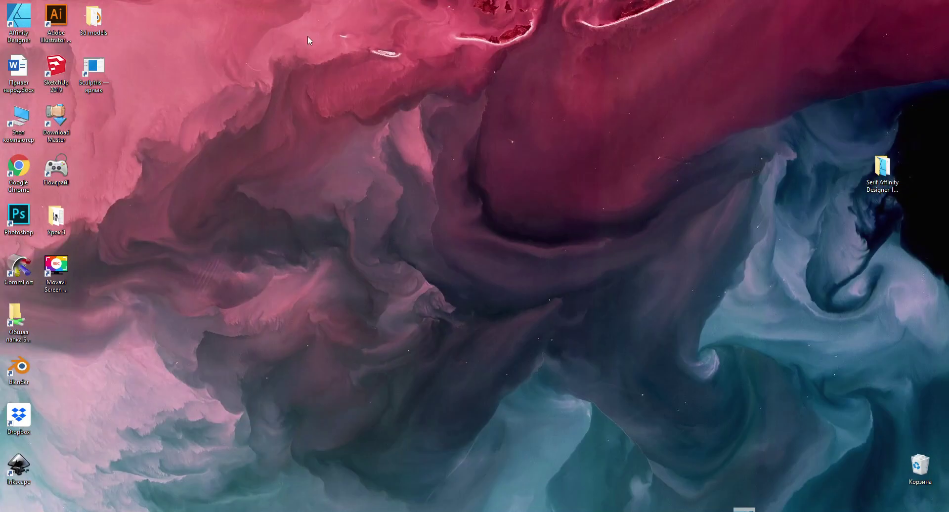
pyautogui.moveTo(33, 372); pyautogui.dragTo(379, 186)
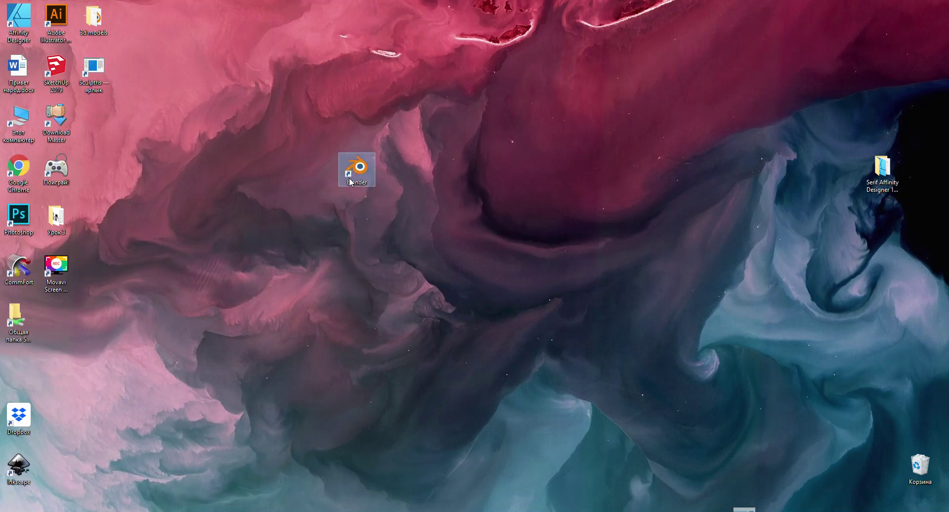
# Step: Launch Blender from its folder in the system's list of installed programs
pyautogui.click(15, 511)
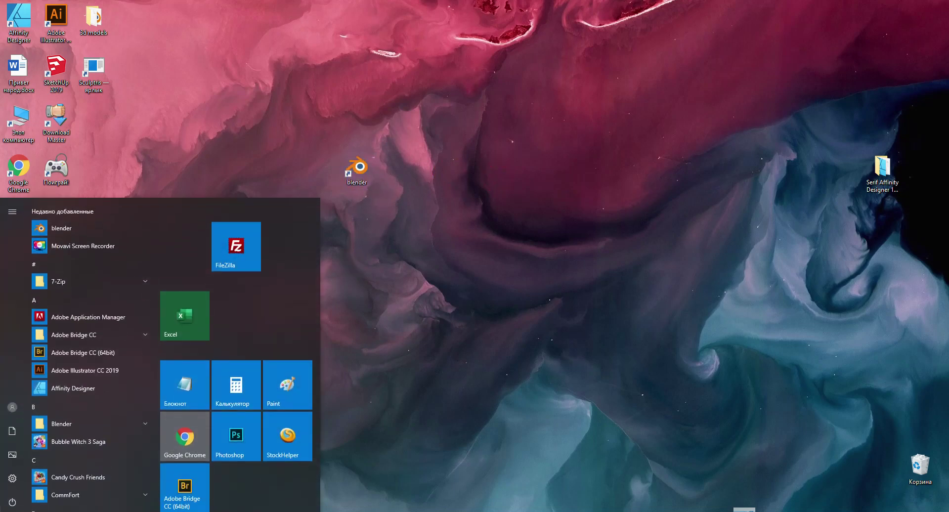
pyautogui.scroll(-1, 83, 387)
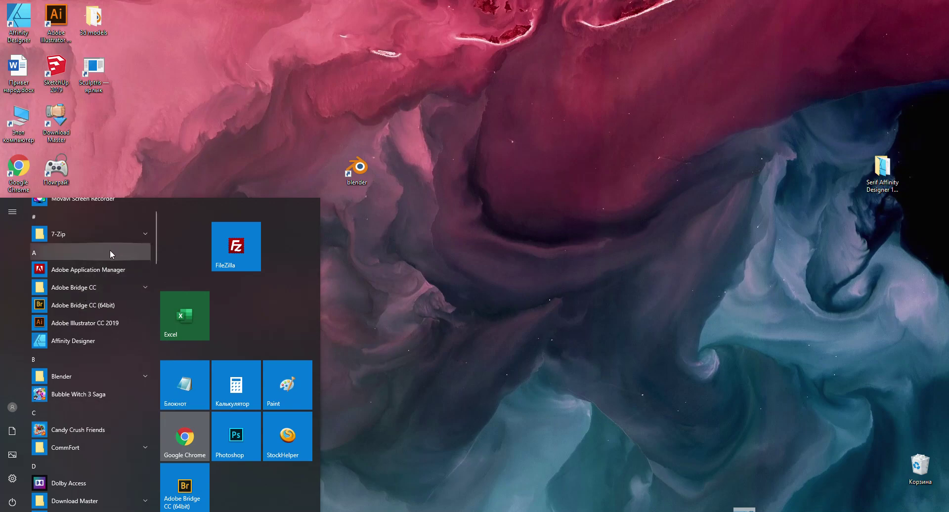
pyautogui.click(97, 376)
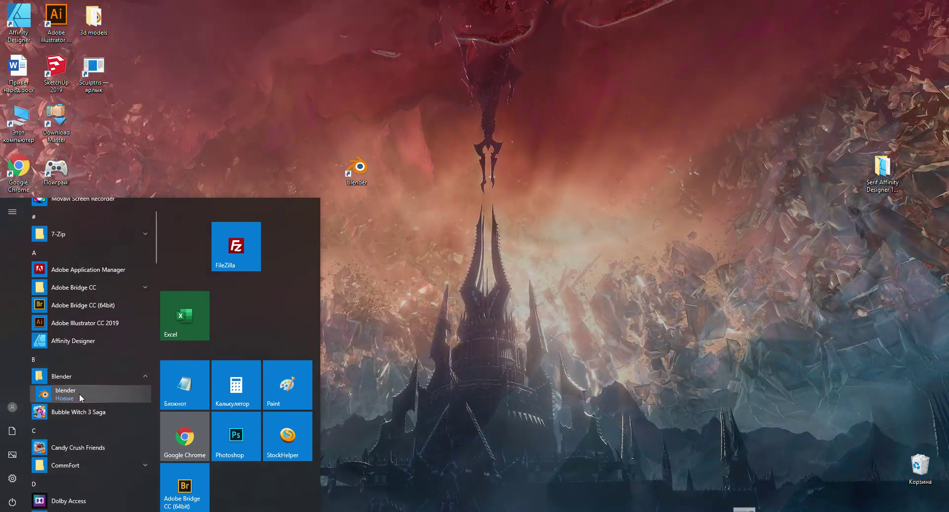
pyautogui.click(79, 393)
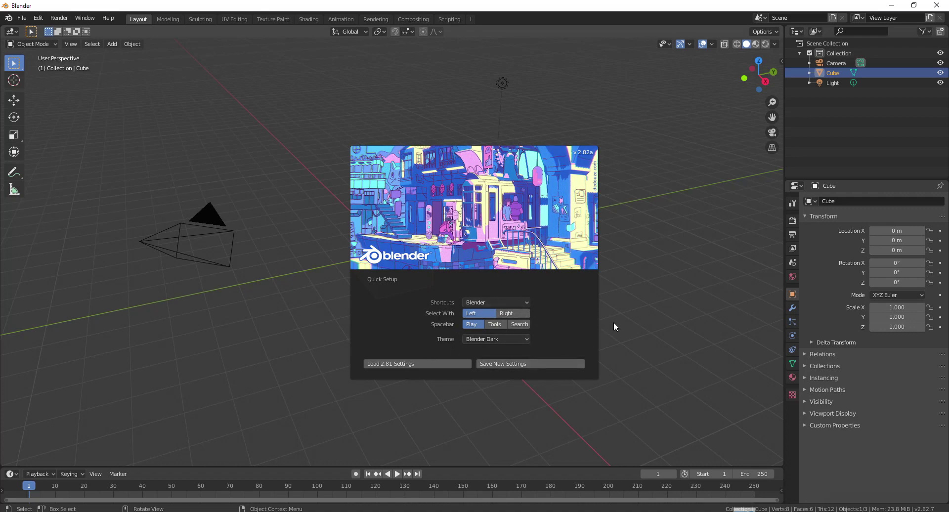
# Step: Save the new Quick Setup settings with their defaults and dismiss the splash screen
pyautogui.click(511, 365)
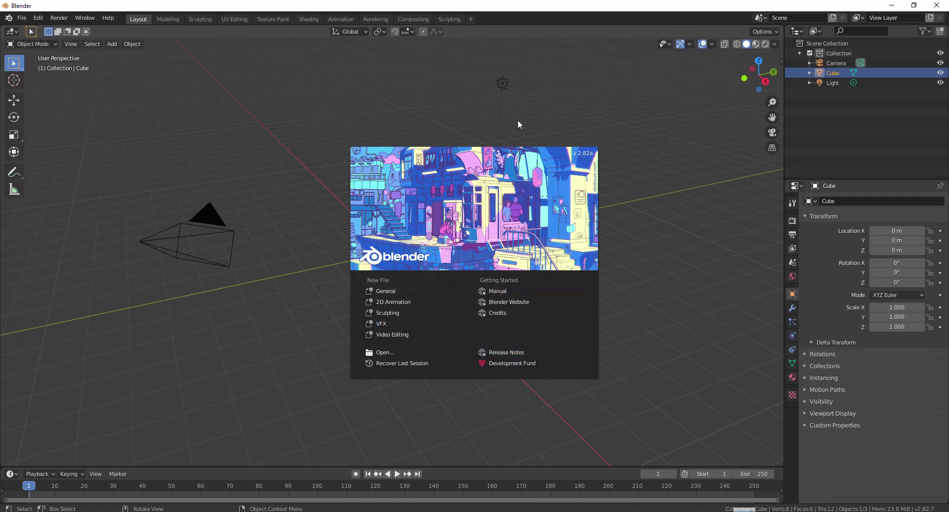
pyautogui.click(663, 254)
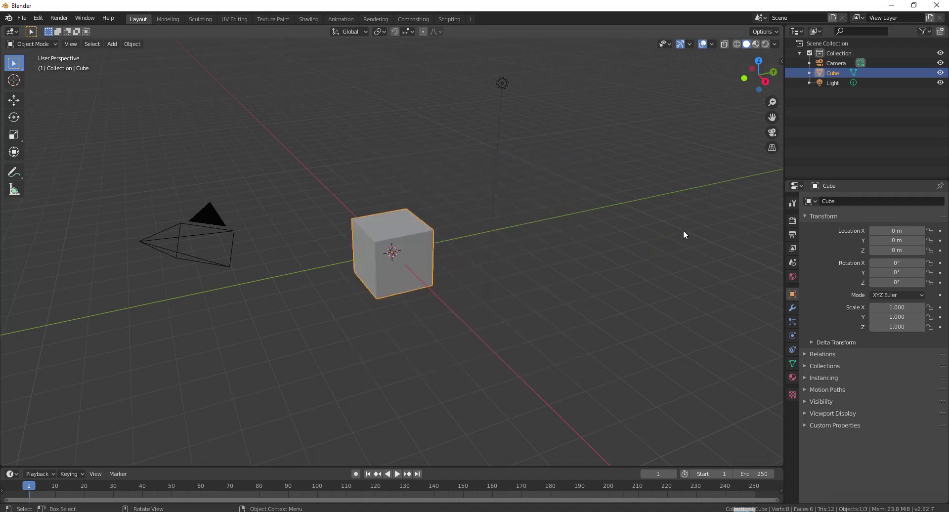
# Step: Examine the default scene's cube, camera and light from different distances and angles, selecting the camera and the light in turn
pyautogui.scroll(-5, 620, 224)
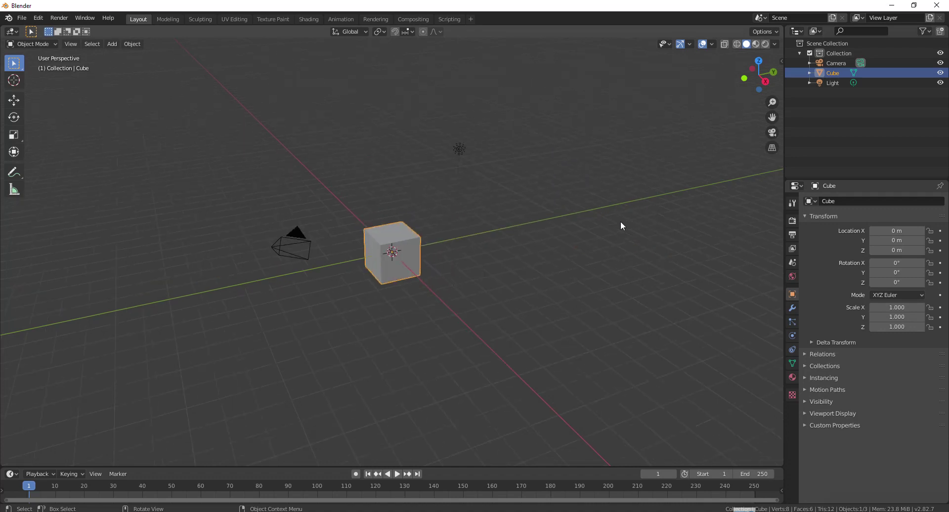
pyautogui.scroll(5, 319, 259)
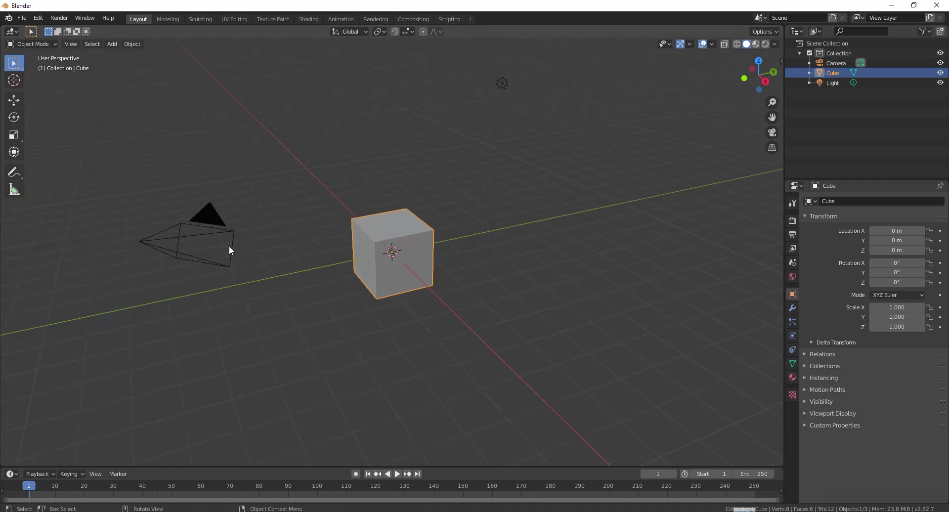
pyautogui.scroll(-3, 559, 247)
pyautogui.scroll(3, 377, 282)
pyautogui.scroll(-1, 316, 291)
pyautogui.moveTo(354, 307); pyautogui.dragTo(322, 305, button='middle')
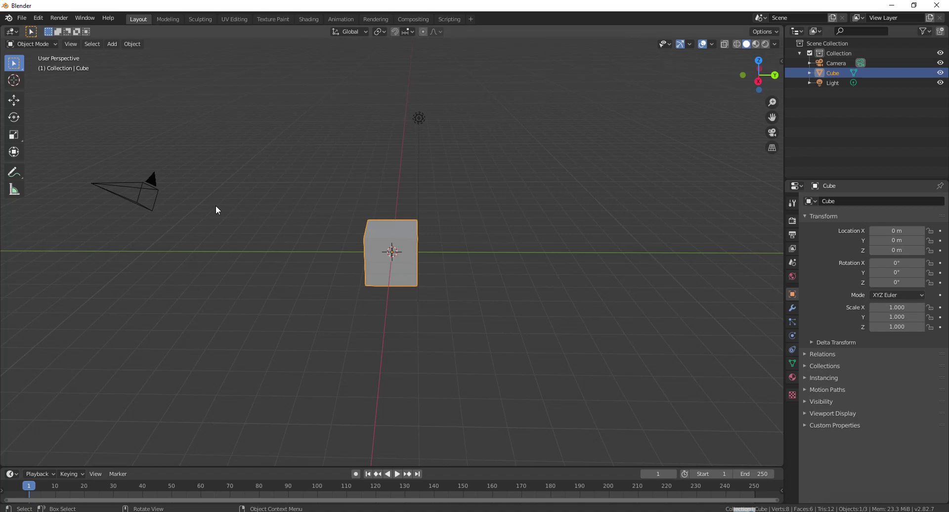
pyautogui.click(152, 195)
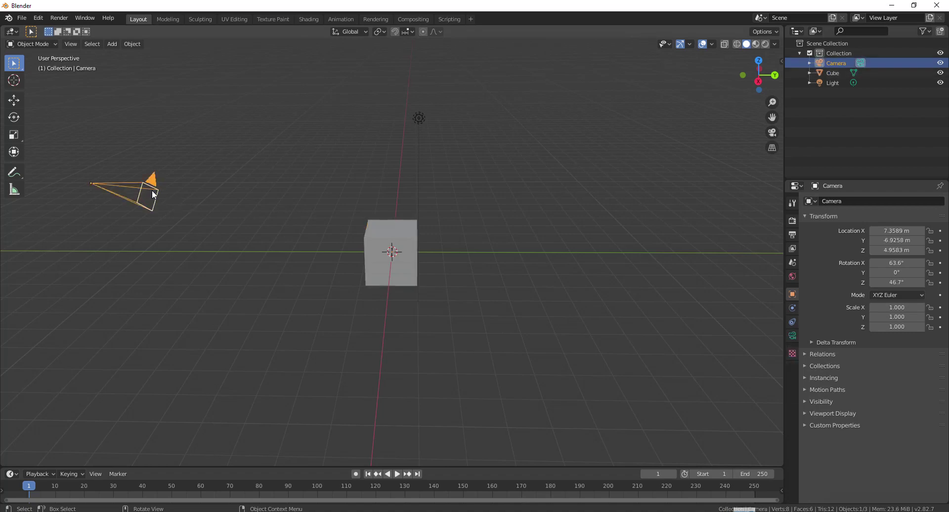
pyautogui.click(419, 119)
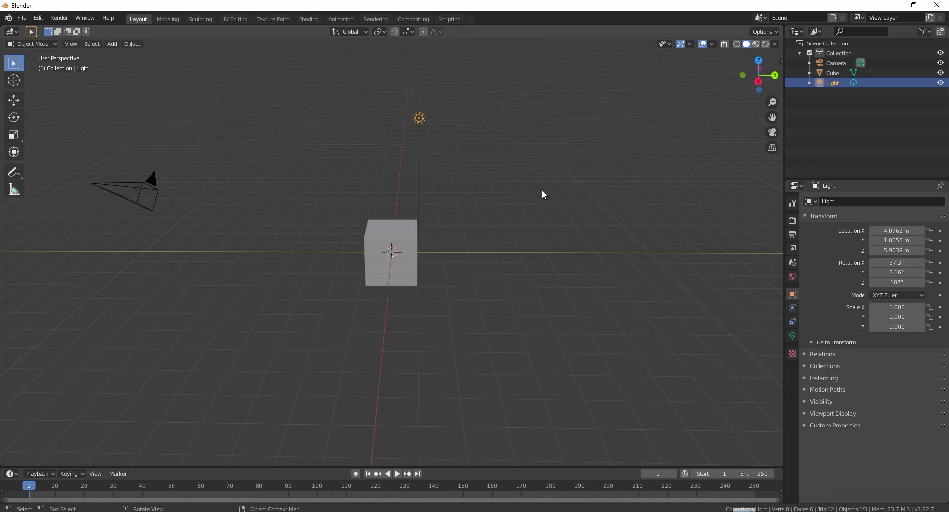
pyautogui.scroll(-2, 542, 191)
pyautogui.scroll(2, 349, 172)
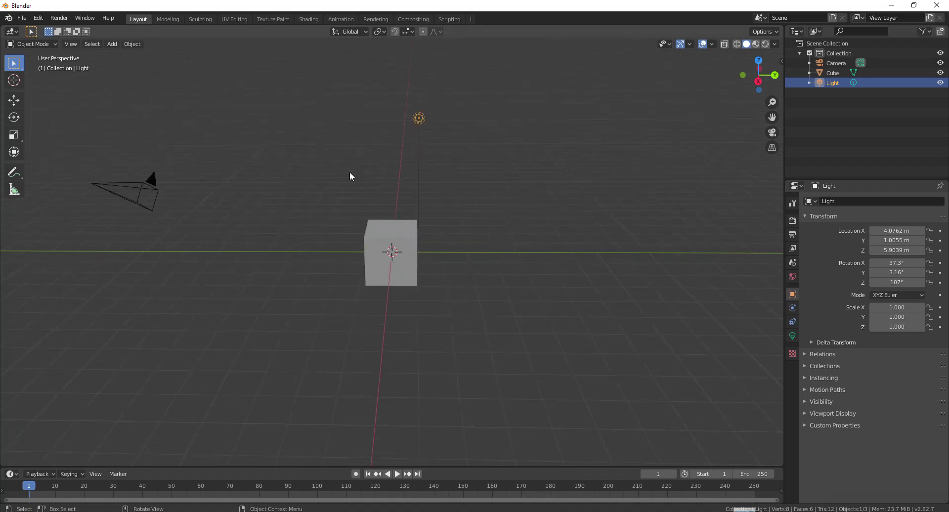